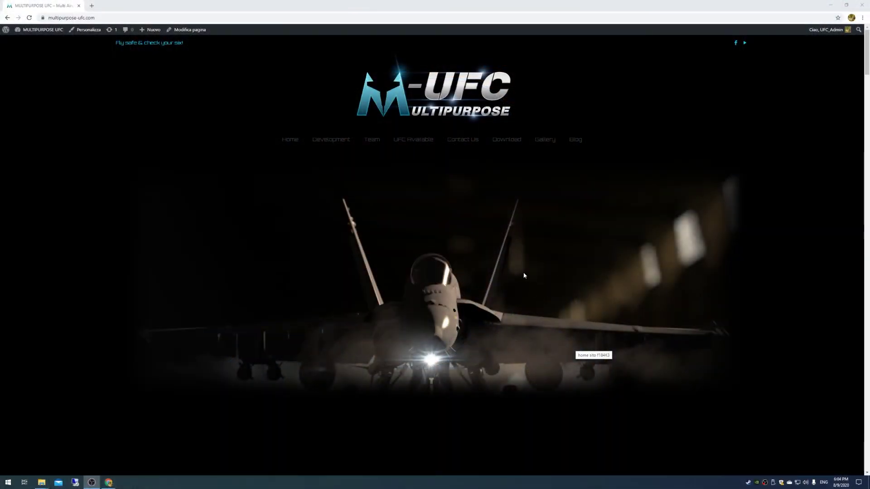
- Download Multipurpose-UFC_V0.3_0.7.36.zip from the site's Download page and show the file in its folder
{"action": "left_click", "coordinate": [504, 140]}
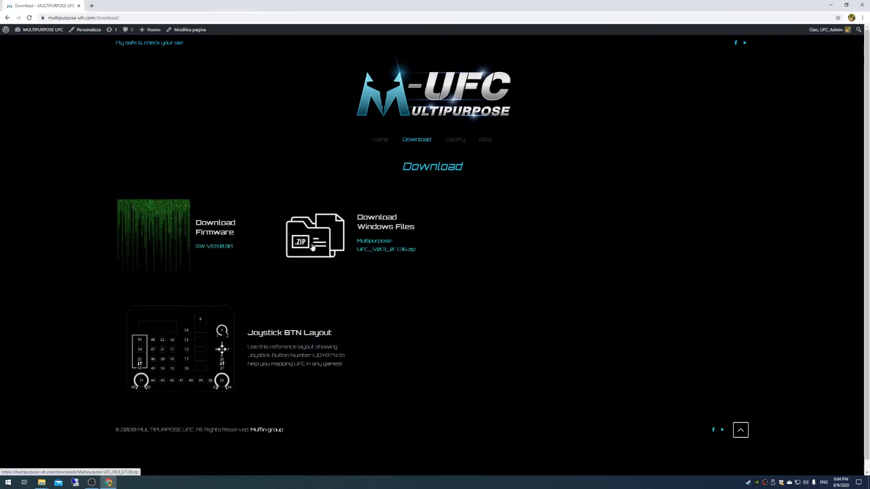
{"action": "left_click", "coordinate": [319, 243]}
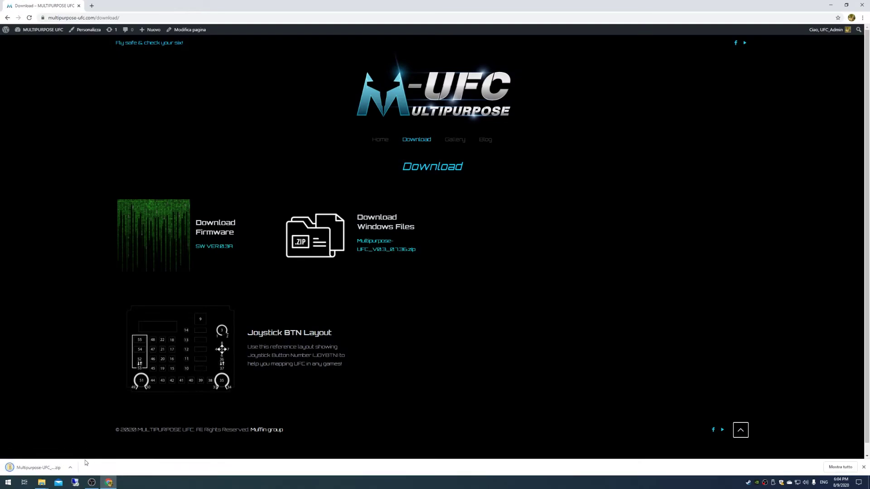
{"action": "left_click", "coordinate": [72, 468]}
{"action": "left_click", "coordinate": [97, 445]}
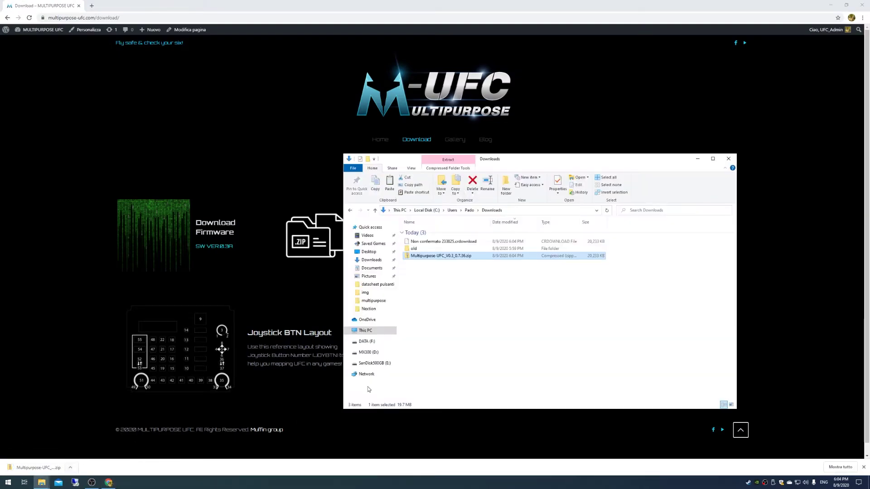
- Extract Multipurpose-UFC_V0.3_0.7.36.zip with 7-Zip into a folder of the same name in Downloads and open that folder
{"action": "right_click", "coordinate": [425, 260]}
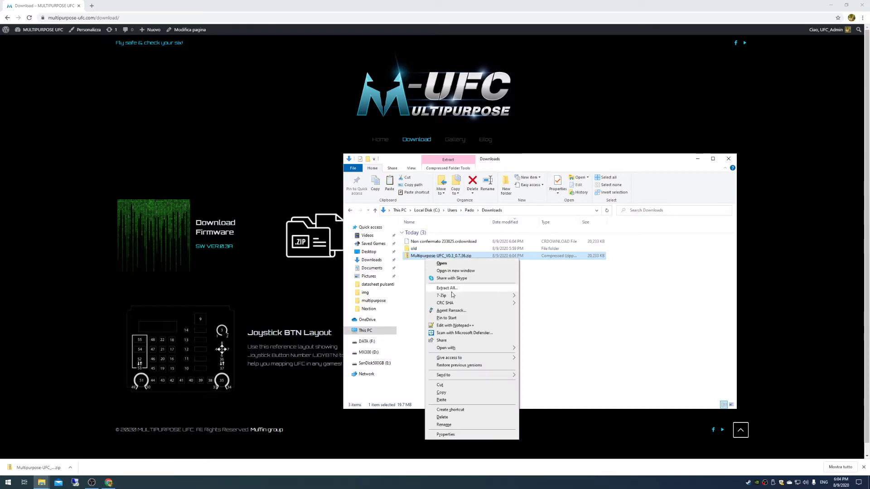
{"action": "mouse_move", "coordinate": [446, 297]}
{"action": "left_click", "coordinate": [568, 326]}
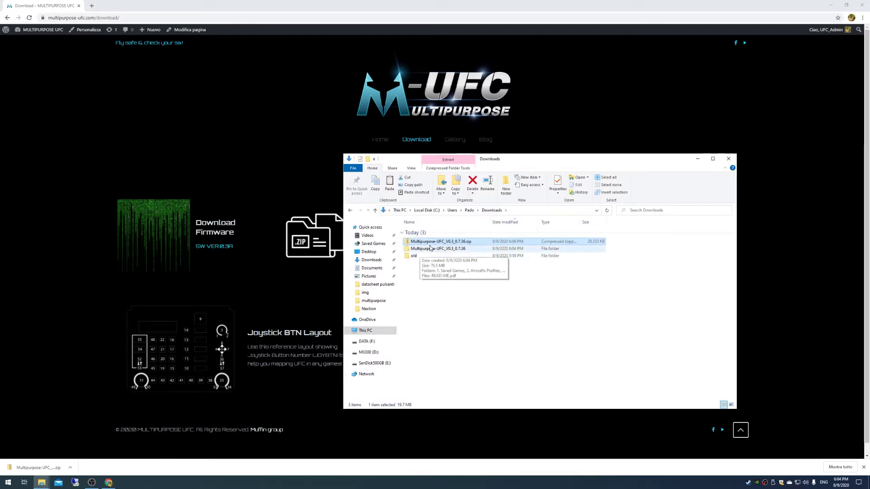
{"action": "double_click", "coordinate": [428, 255]}
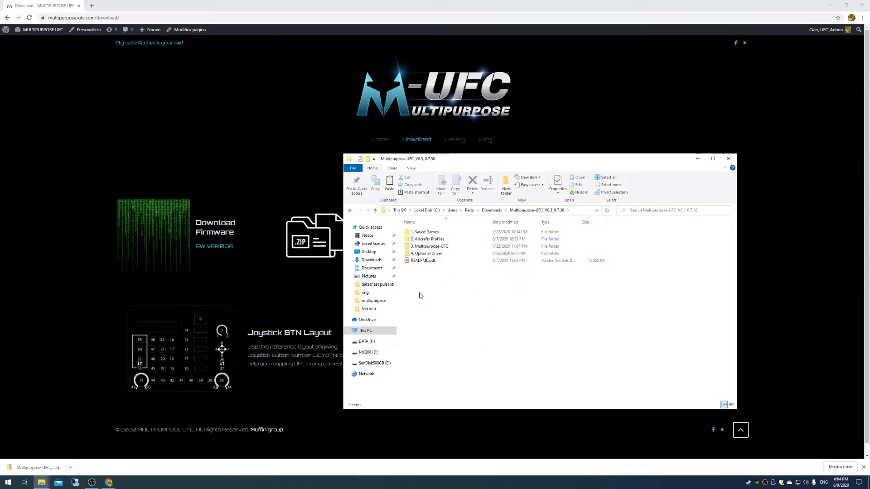
- Copy the Scripts folder from the extracted "1. Saved Games" folder
{"action": "double_click", "coordinate": [427, 237]}
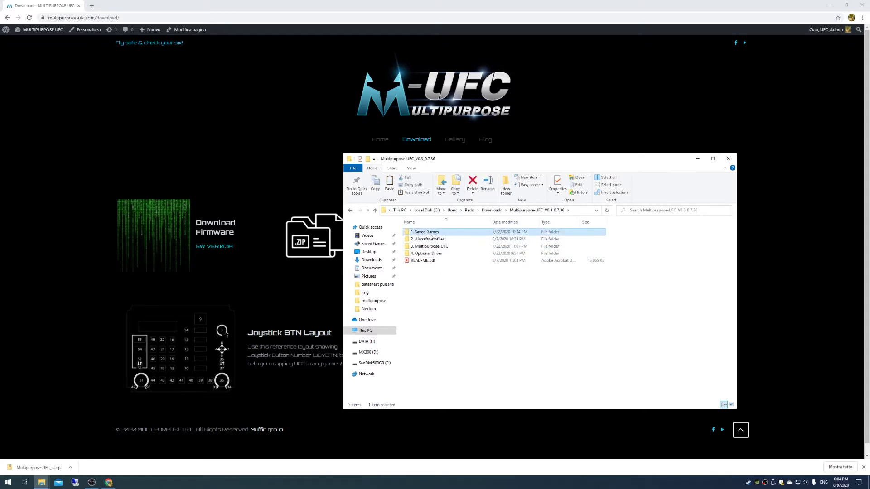
{"action": "left_click", "coordinate": [421, 238]}
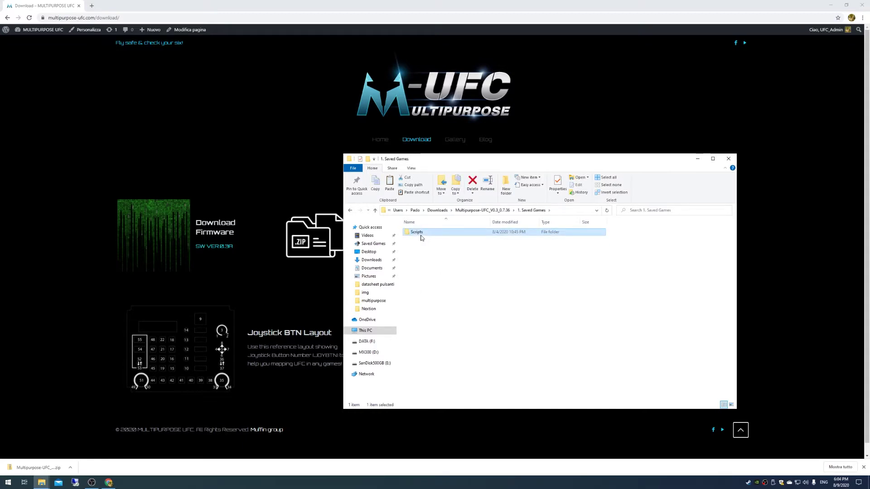
{"action": "right_click", "coordinate": [420, 238]}
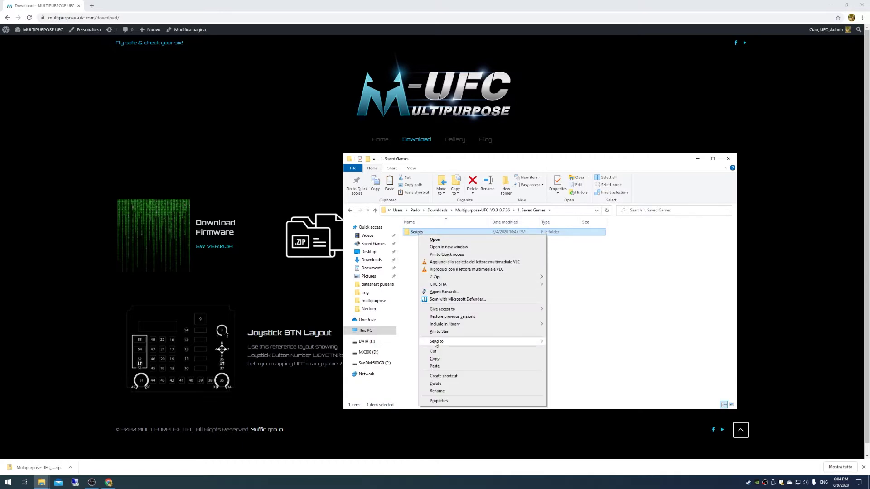
{"action": "left_click", "coordinate": [435, 359]}
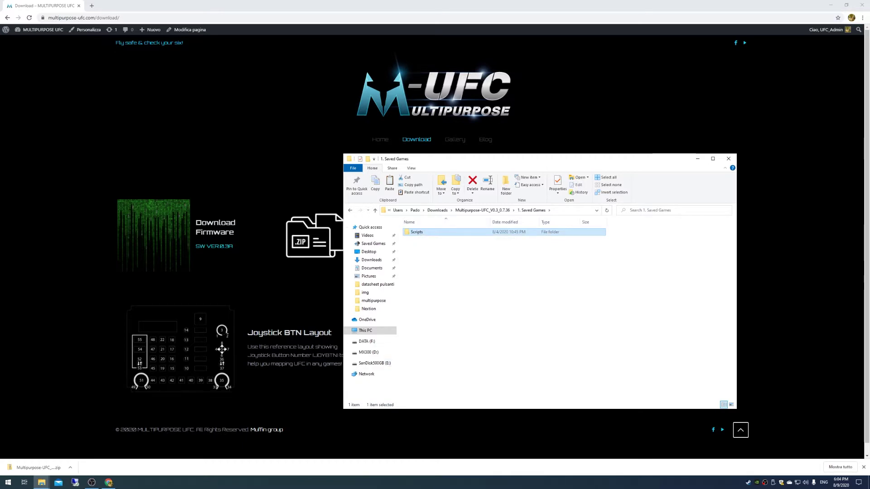
- Paste the copied Scripts folder into the DCS folder under the user's Saved Games
{"action": "left_click", "coordinate": [40, 483]}
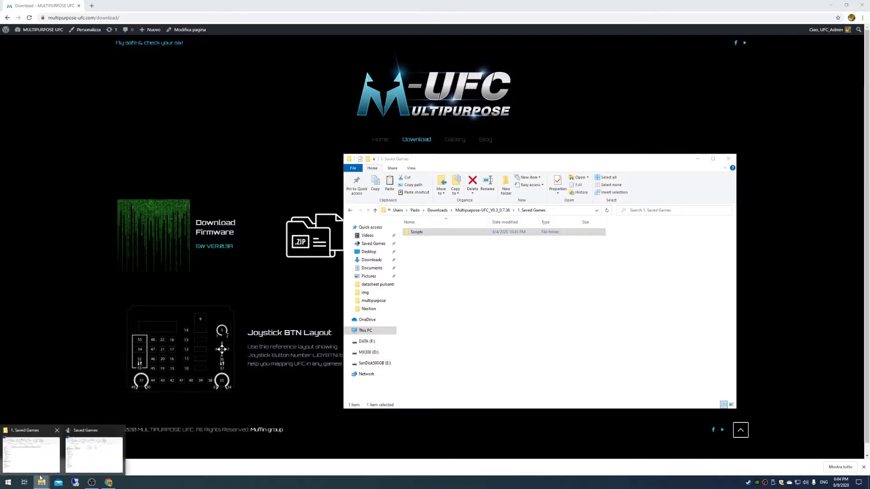
{"action": "left_click", "coordinate": [90, 454]}
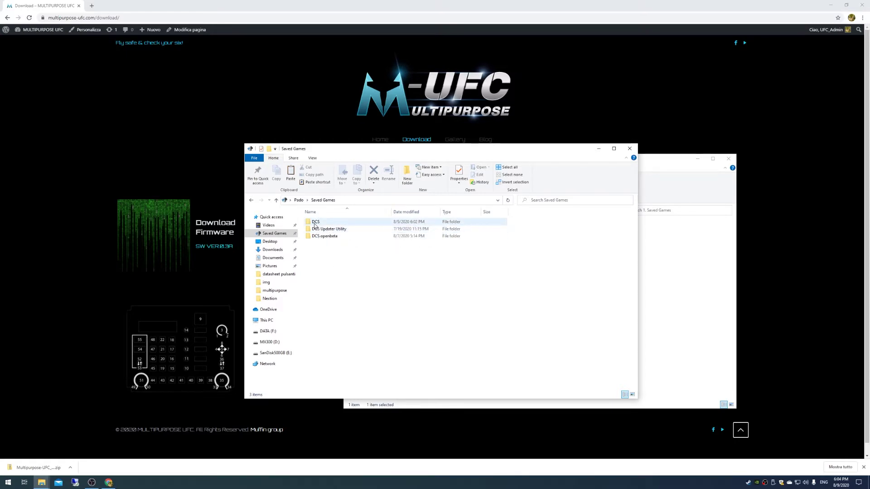
{"action": "double_click", "coordinate": [318, 222]}
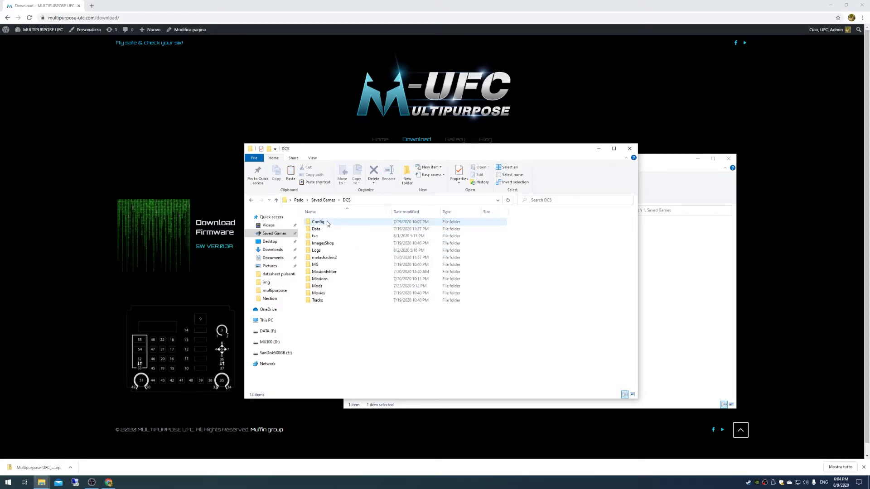
{"action": "right_click", "coordinate": [354, 339]}
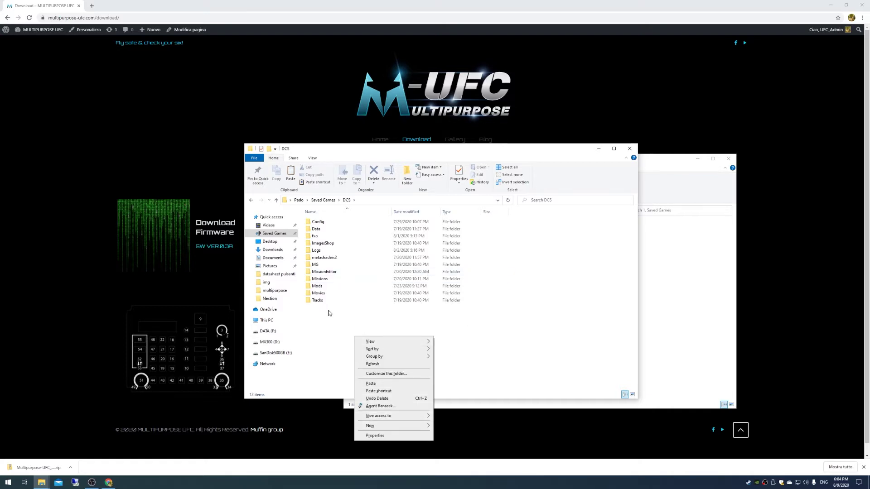
{"action": "left_click", "coordinate": [345, 328]}
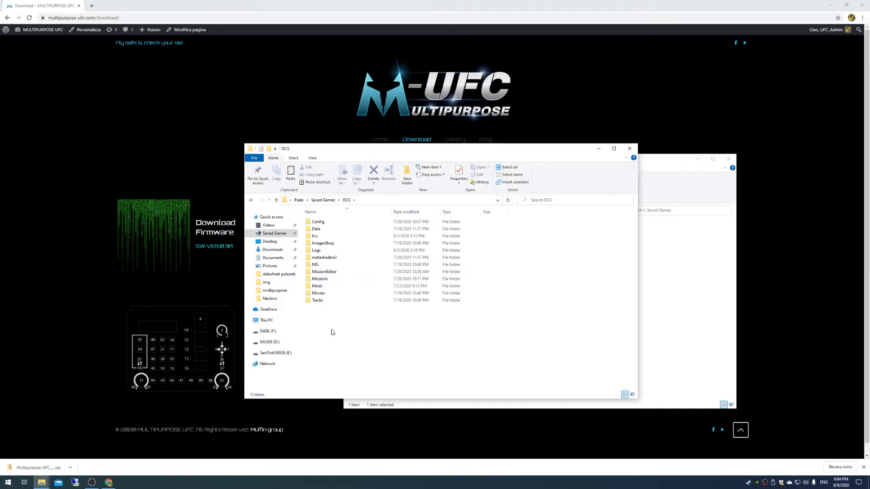
{"action": "right_click", "coordinate": [332, 332]}
{"action": "key", "text": "Escape"}
{"action": "key", "text": "Escape"}
{"action": "key", "text": "ctrl+v"}
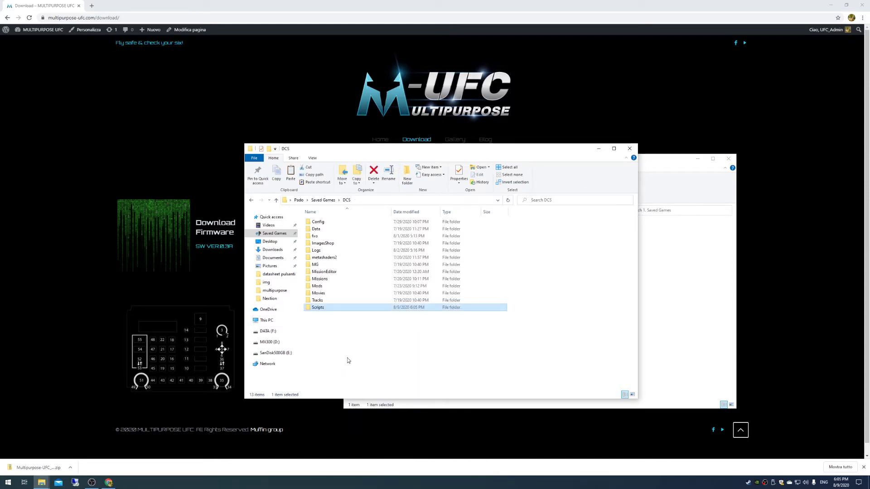
{"action": "left_click", "coordinate": [338, 333]}
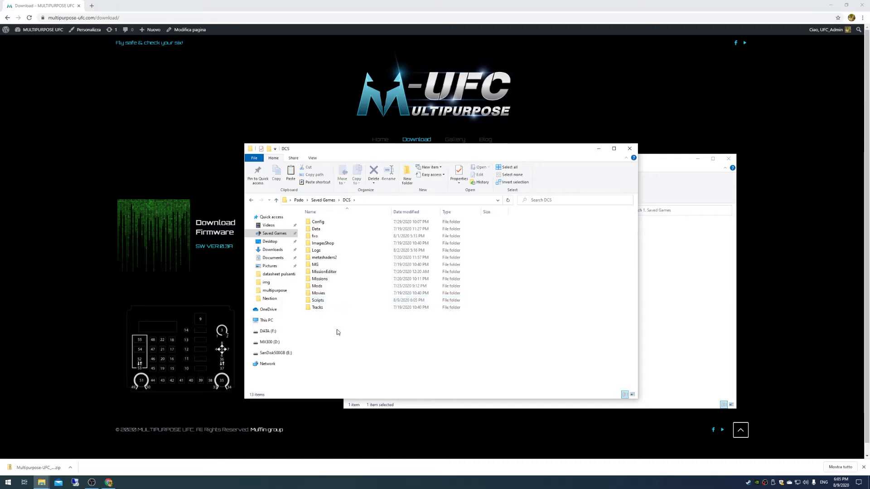
- Rename Export.lua.multipurpose in Saved Games\DCS\Scripts as Export.lua, accepting the extension change
{"action": "double_click", "coordinate": [324, 301]}
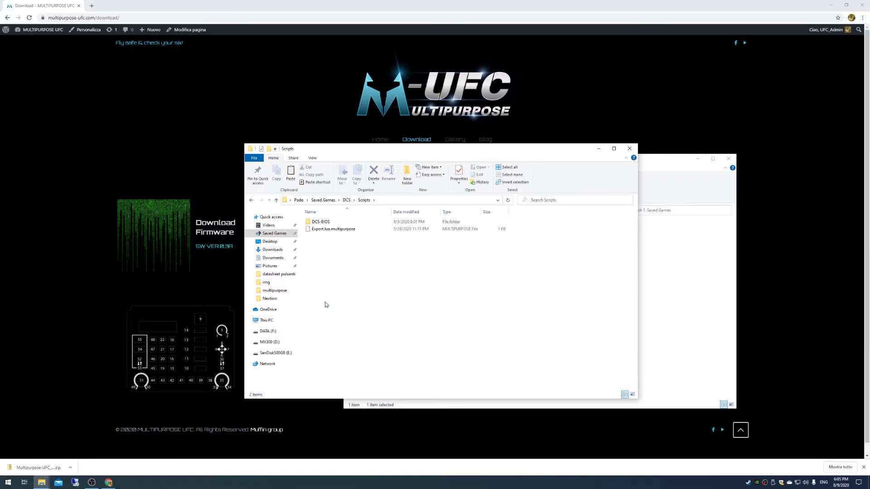
{"action": "right_click", "coordinate": [324, 232]}
{"action": "left_click", "coordinate": [350, 358]}
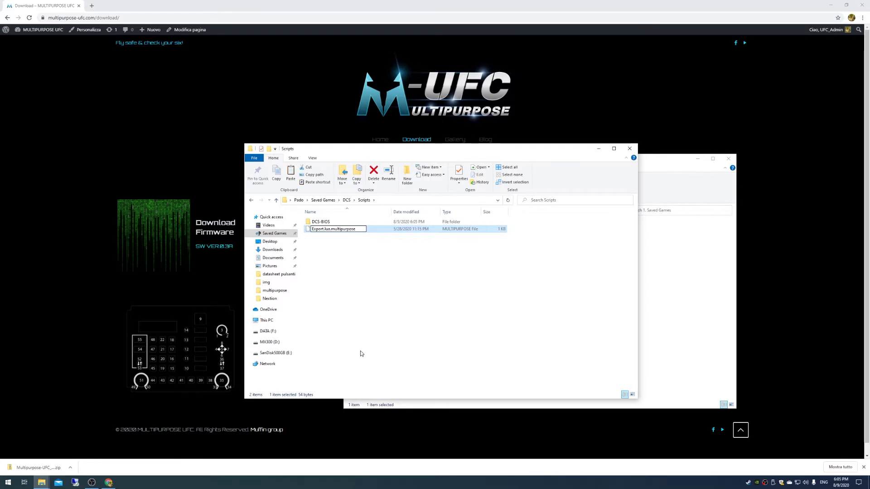
{"action": "key", "text": "BackSpace"}
{"action": "key", "text": "BackSpace"}
{"action": "key", "text": "BackSpace"}
{"action": "key", "text": "BackSpace"}
{"action": "key", "text": "BackSpace"}
{"action": "key", "text": "BackSpace"}
{"action": "key", "text": "BackSpace"}
{"action": "key", "text": "BackSpace"}
{"action": "key", "text": "BackSpace"}
{"action": "key", "text": "BackSpace"}
{"action": "key", "text": "BackSpace"}
{"action": "key", "text": "BackSpace"}
{"action": "key", "text": "BackSpace"}
{"action": "key", "text": "Return"}
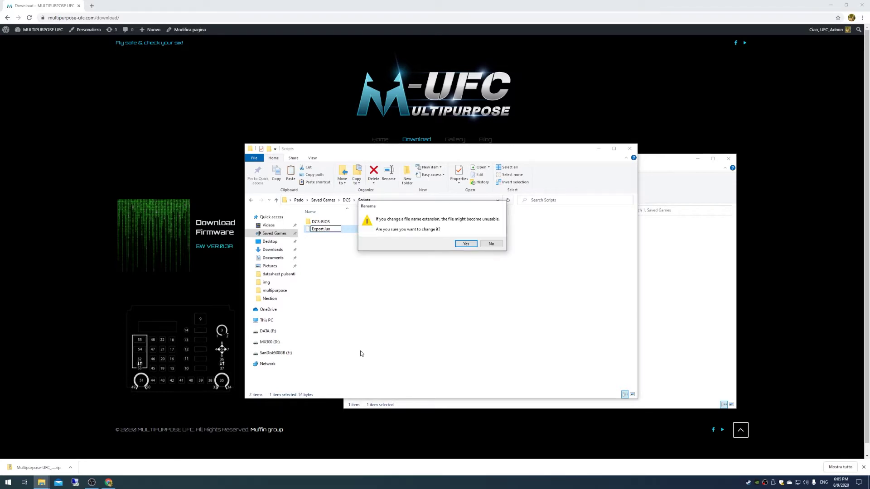
{"action": "key", "text": "Return"}
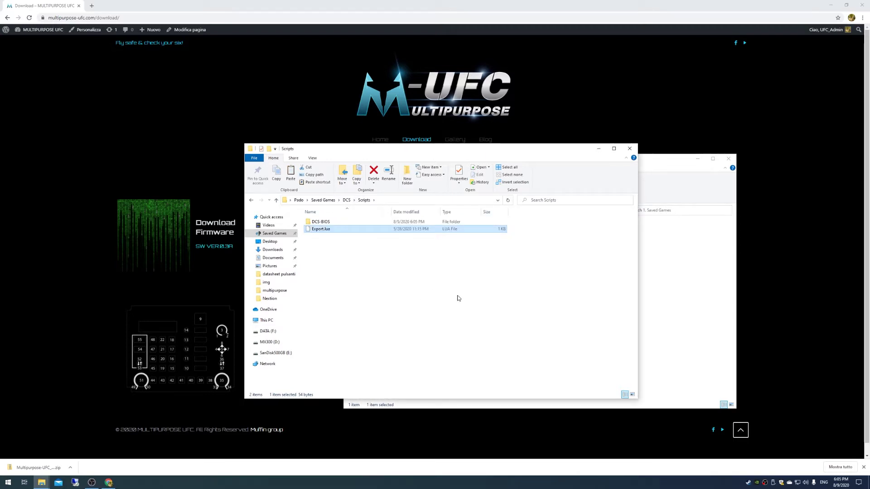
- Copy the Scripts folder from the extracted "1. Saved Games" folder again for the open beta installation
{"action": "left_click", "coordinate": [683, 334]}
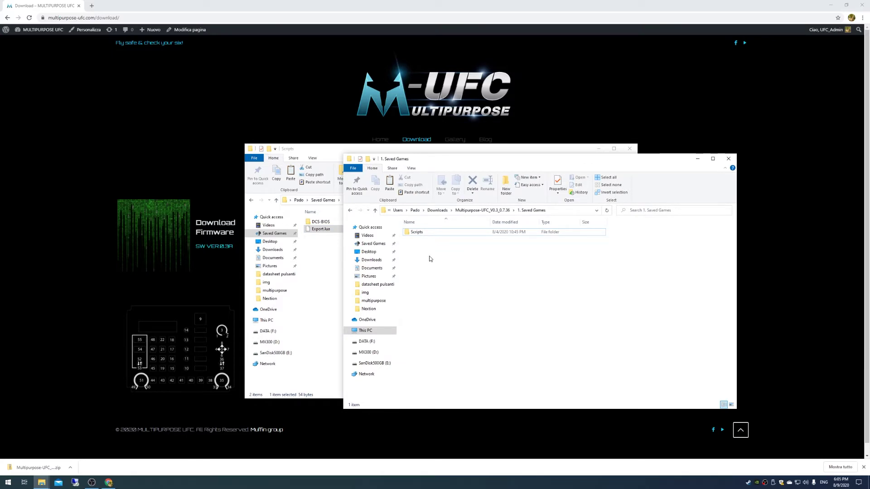
{"action": "left_click", "coordinate": [415, 235]}
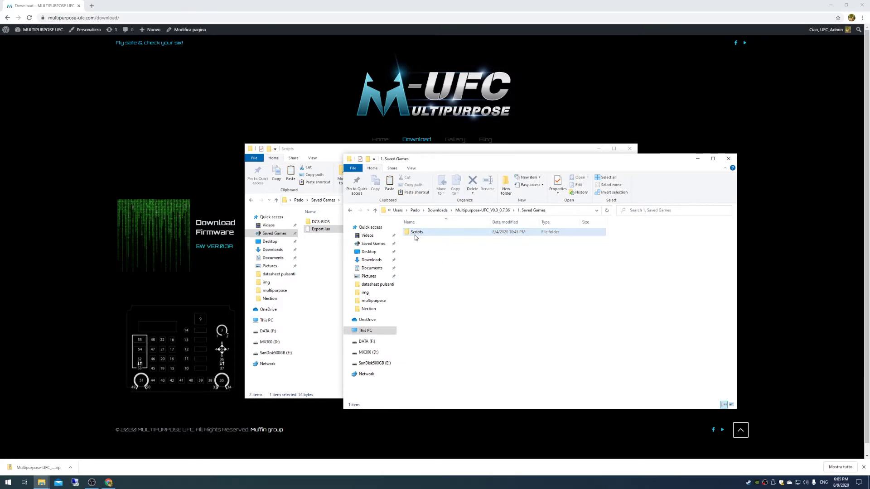
{"action": "right_click", "coordinate": [417, 234]}
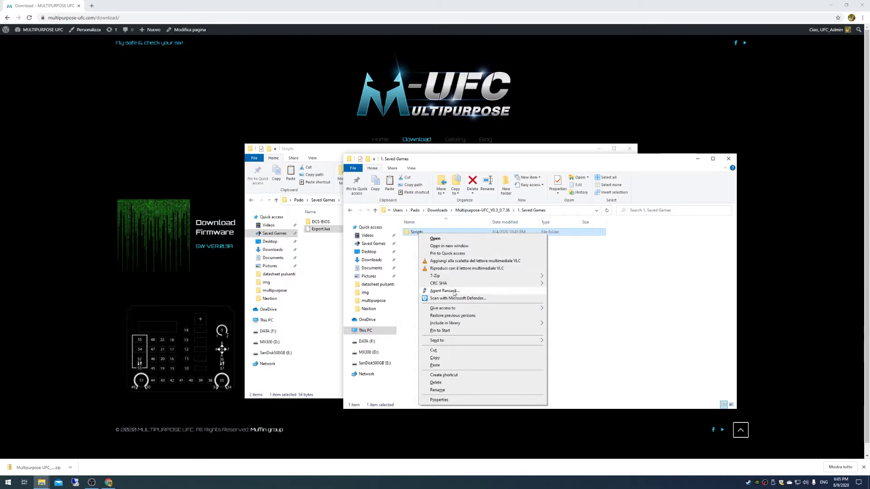
{"action": "left_click", "coordinate": [449, 357]}
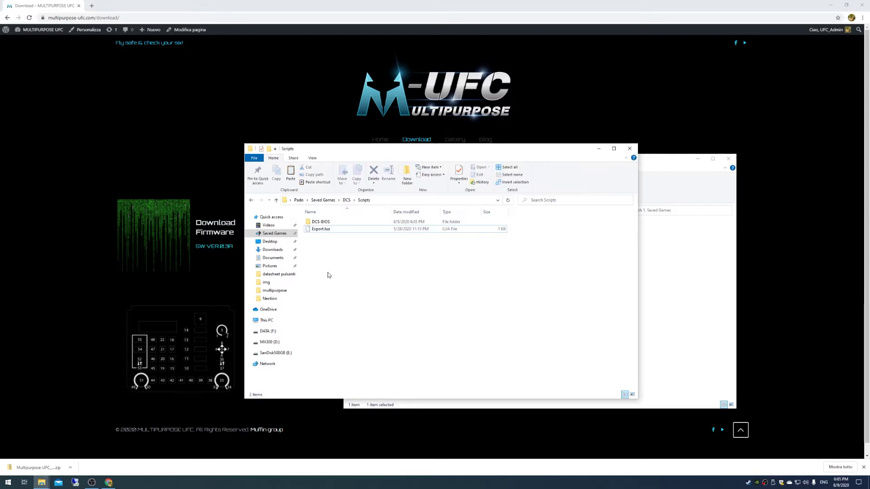
- Paste the Scripts folder into Saved Games\DCS.openbeta, replacing the files in the destination
{"action": "left_click", "coordinate": [324, 201]}
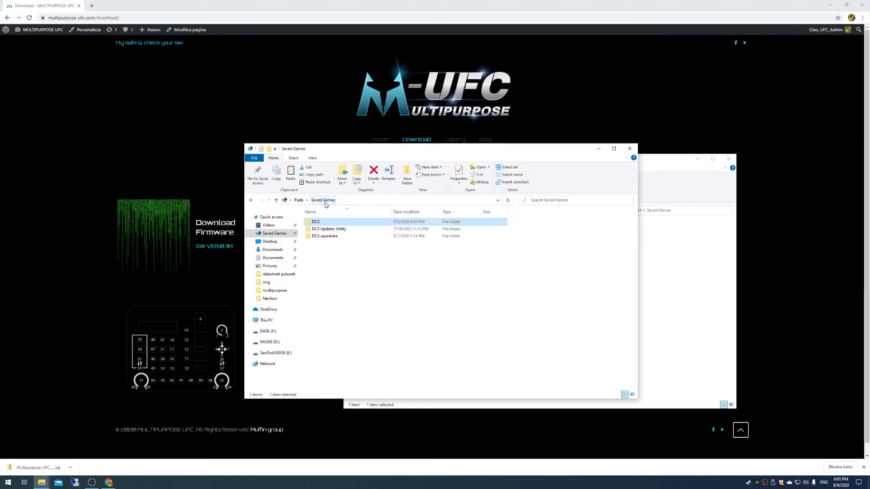
{"action": "double_click", "coordinate": [325, 236]}
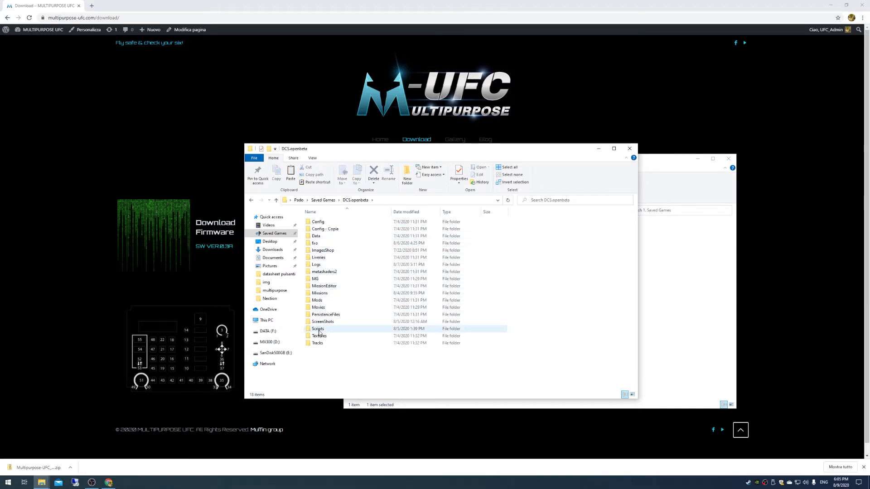
{"action": "right_click", "coordinate": [341, 377]}
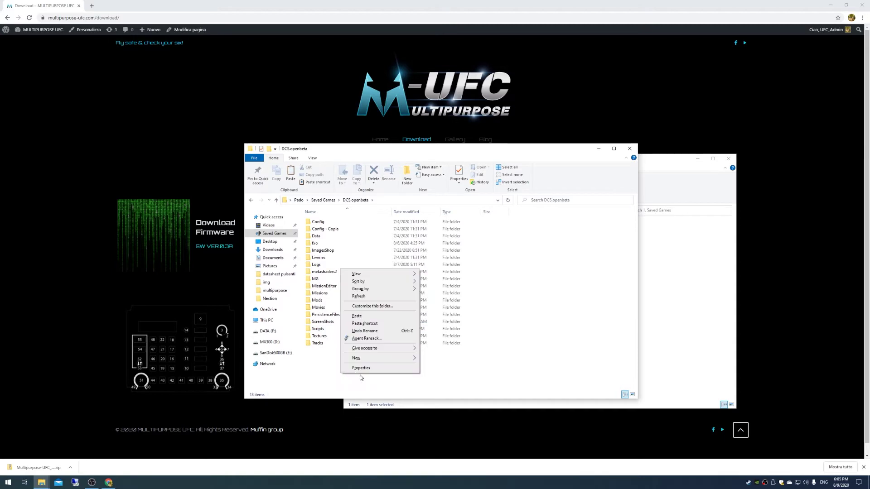
{"action": "left_click", "coordinate": [359, 317]}
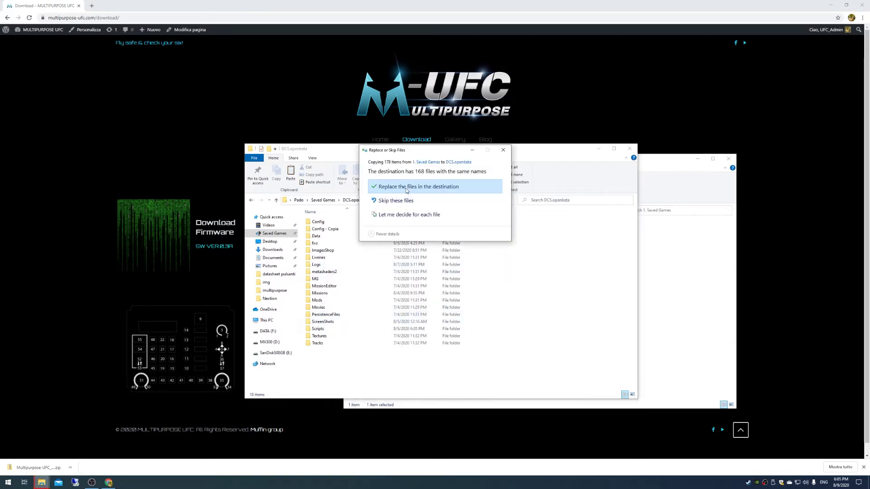
{"action": "left_click", "coordinate": [416, 190]}
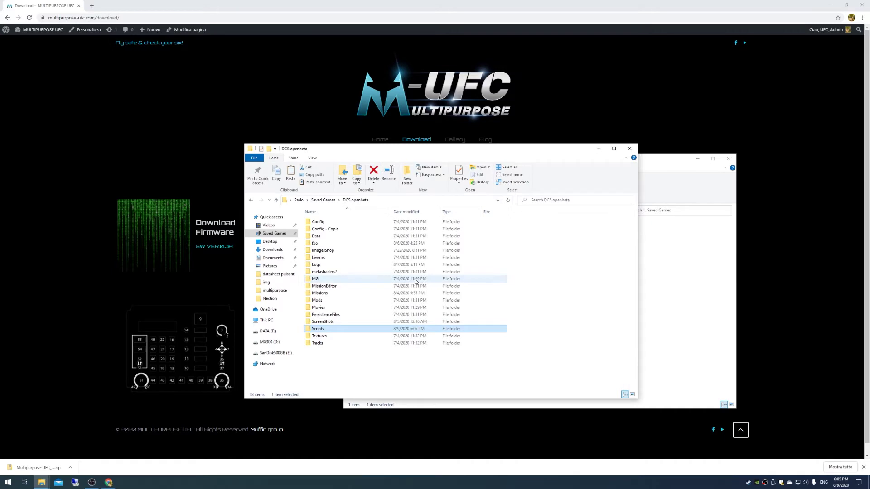
- View the dofile line of Export.lua.multipurpose from DCS.openbeta\Scripts in Notepad++, then minimize the editor
{"action": "double_click", "coordinate": [321, 330]}
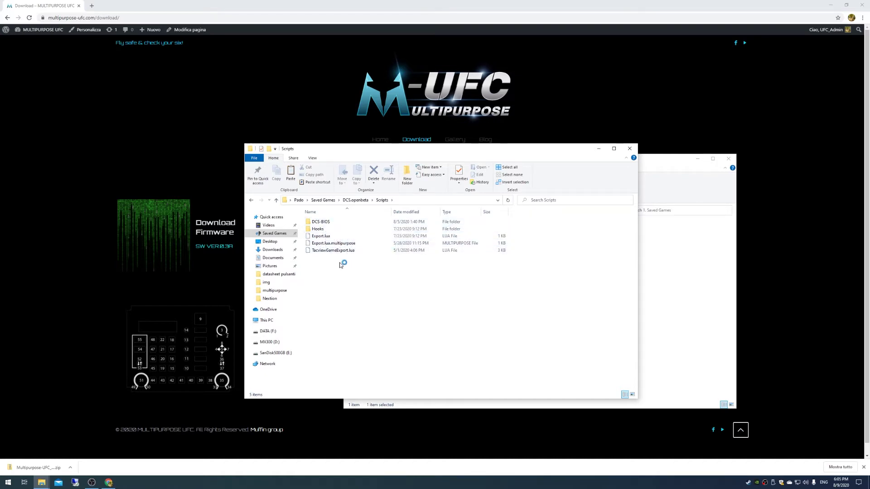
{"action": "right_click", "coordinate": [333, 246]}
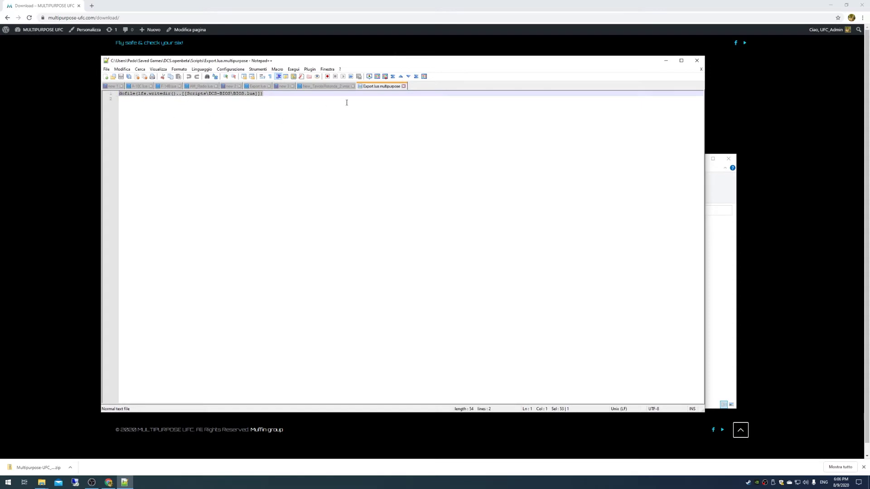
{"action": "left_click", "coordinate": [666, 60]}
- Open the existing Export.lua from DCS.openbeta\Scripts in Notepad++
{"action": "left_click", "coordinate": [321, 236]}
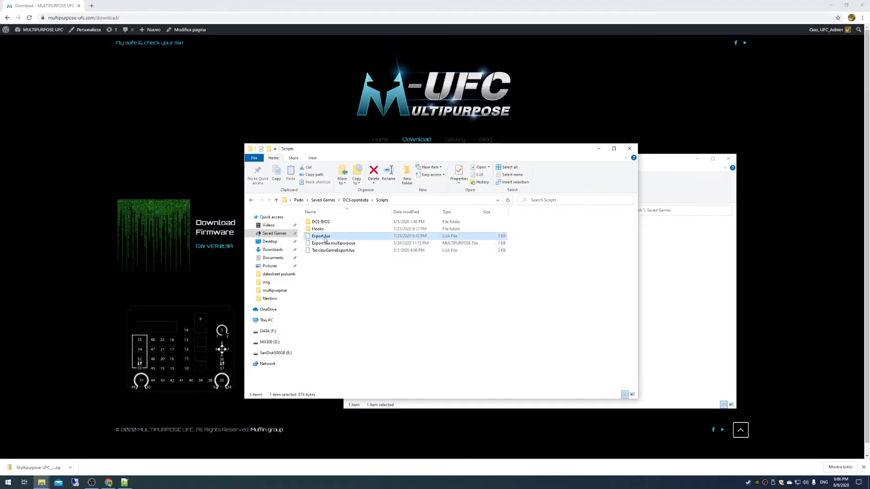
{"action": "right_click", "coordinate": [319, 239]}
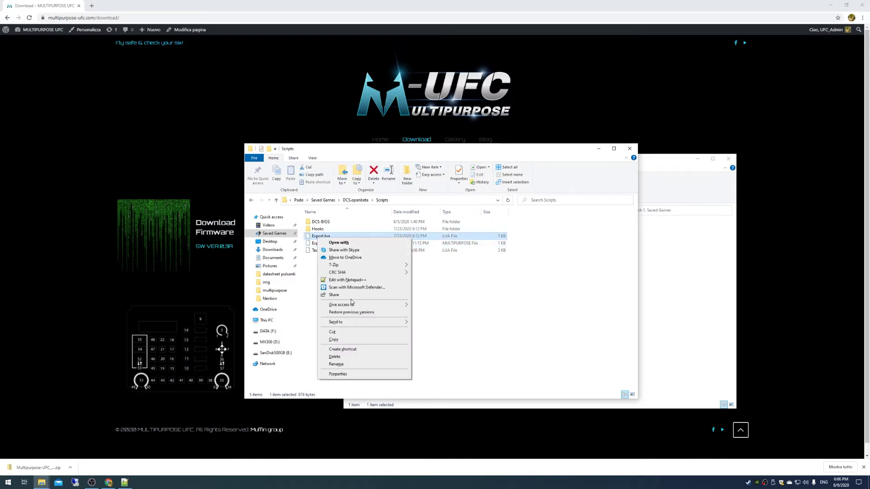
{"action": "left_click", "coordinate": [345, 280]}
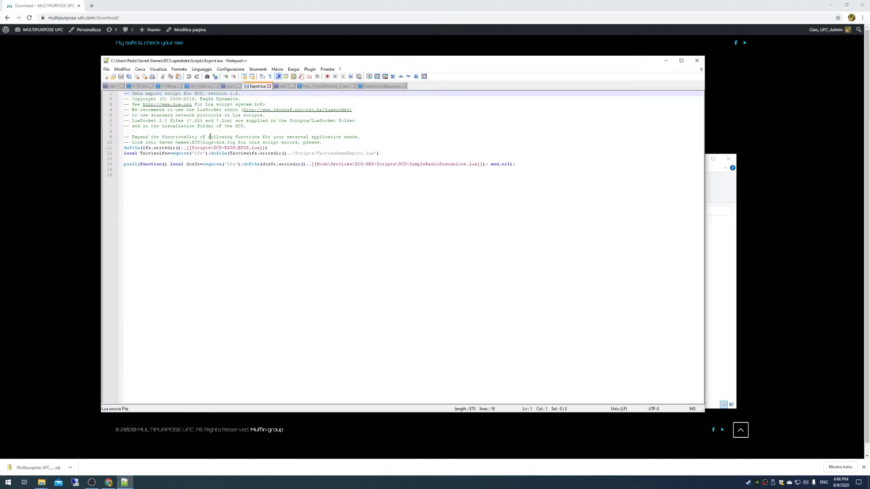
- Try adding dofile(lfs.writedir()..[[Scripts\DCS-BIOS\BIOS.lua]]) on a new line after the SimpleRadio line in Export.lua, and close the editor
{"action": "left_click", "coordinate": [525, 166]}
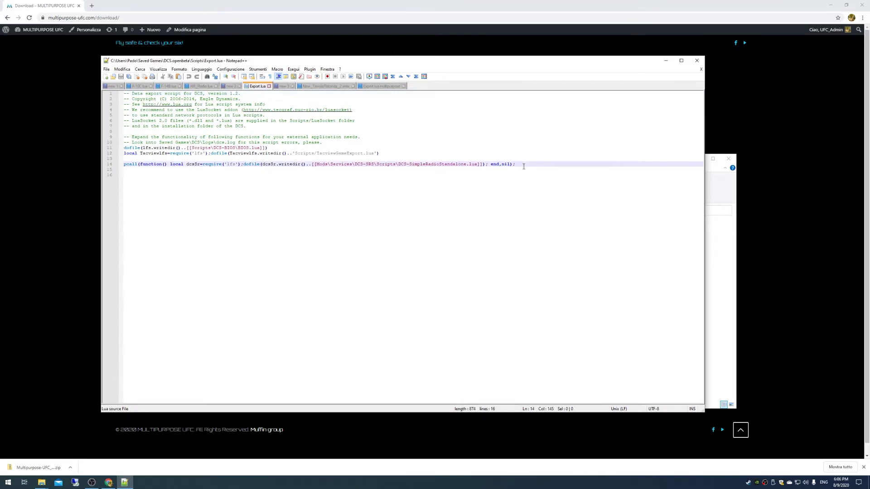
{"action": "key", "text": "Return"}
{"action": "key", "text": "ctrl+v"}
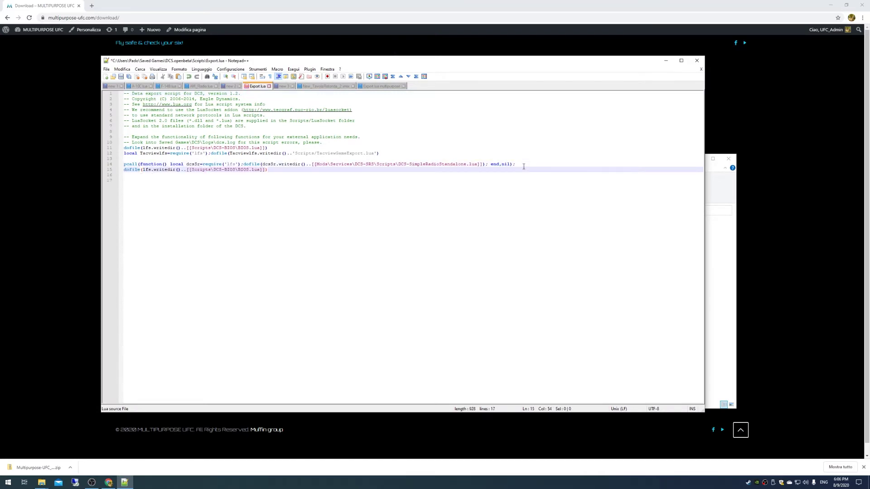
{"action": "left_click", "coordinate": [698, 61]}
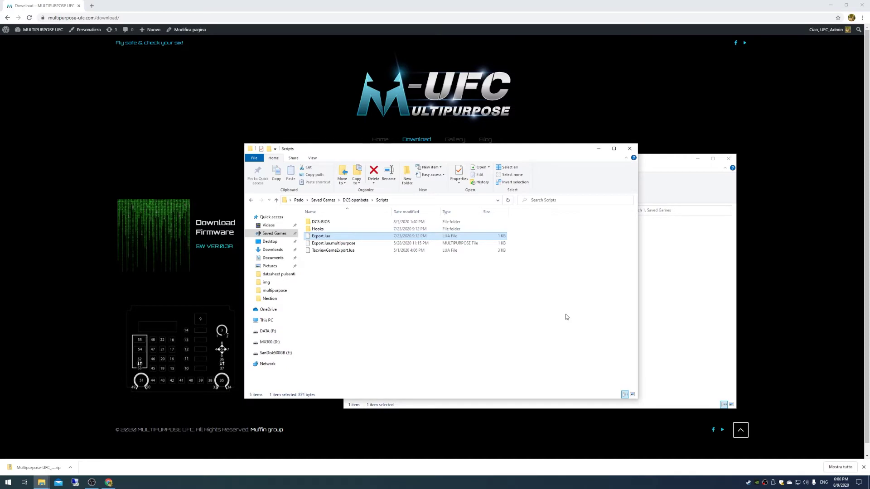
- Close the Scripts folder window, return to the Multipurpose-UFC_V0.3_0.7.36 folder, and launch DCS from the desktop
{"action": "left_click", "coordinate": [632, 152]}
{"action": "left_click", "coordinate": [491, 211]}
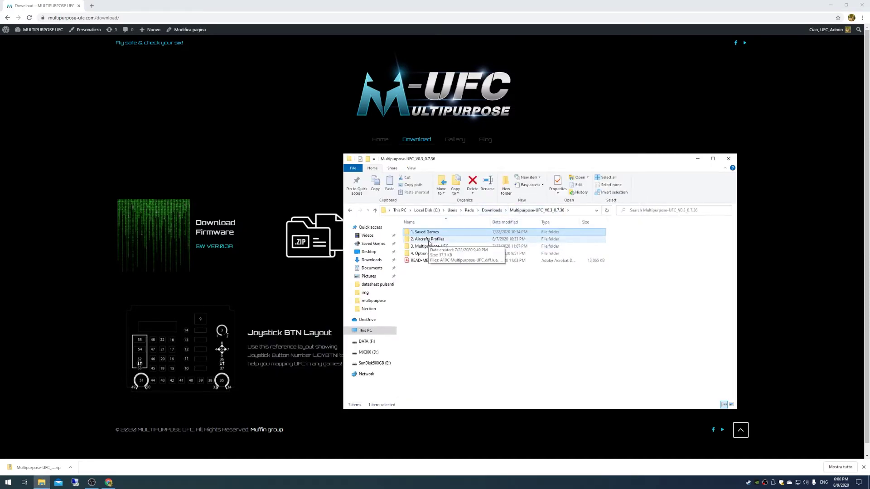
{"action": "left_click", "coordinate": [831, 5]}
{"action": "double_click", "coordinate": [63, 317]}
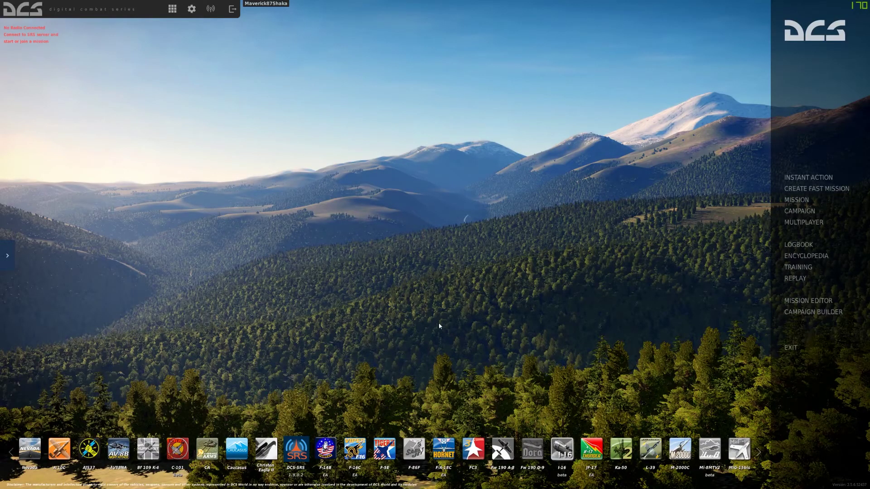
- In the DCS control options for F-14B Pilot, select the Multipurpose-UFC device column and start loading a profile for it
{"action": "left_click", "coordinate": [192, 9]}
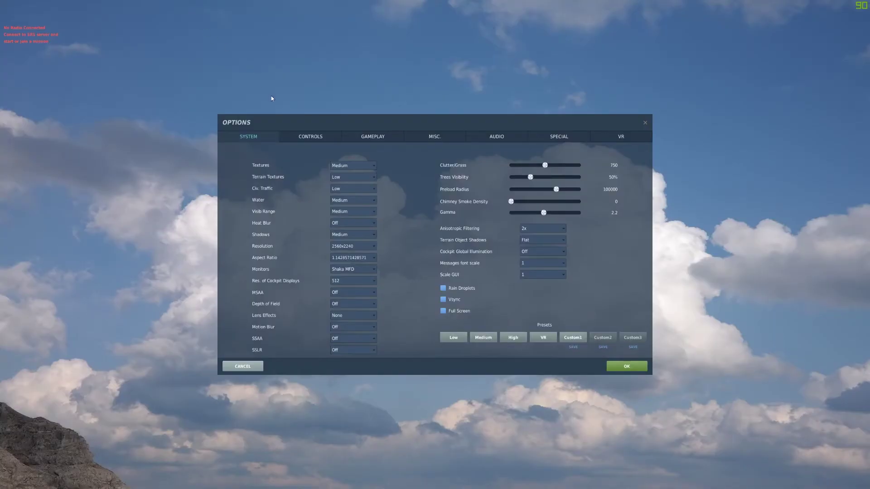
{"action": "left_click", "coordinate": [317, 137]}
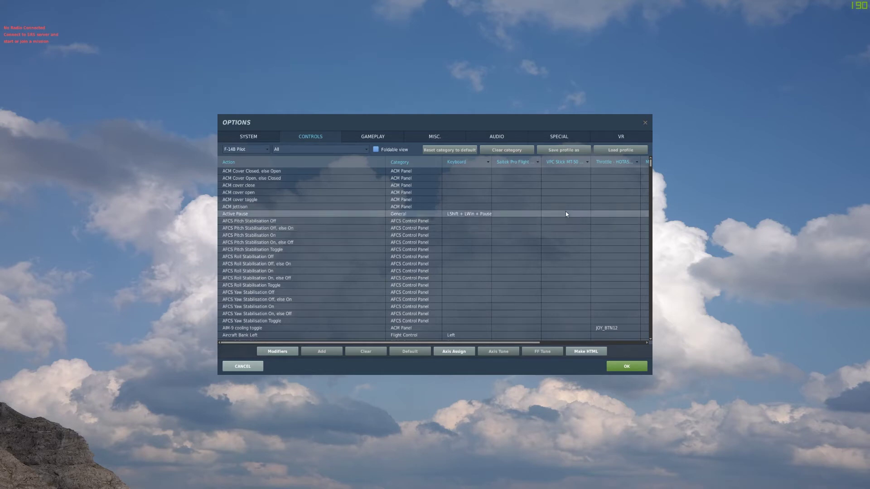
{"action": "left_click_drag", "start_coordinate": [528, 346], "coordinate": [601, 345]}
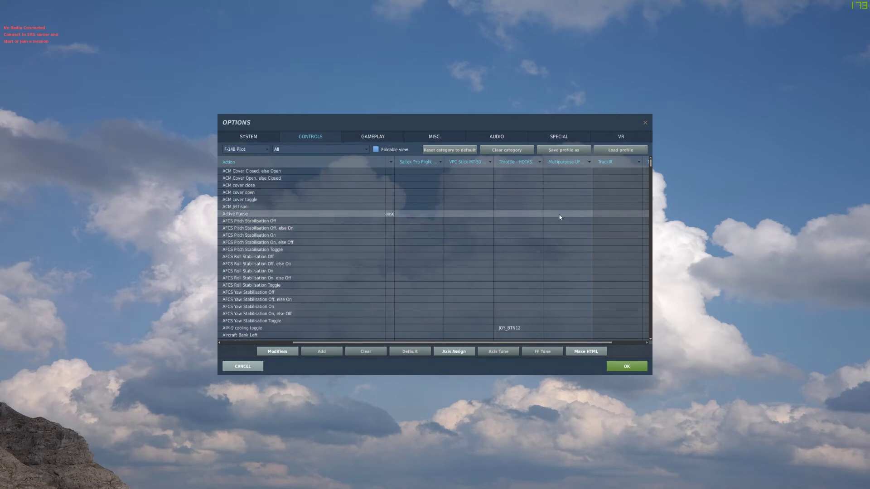
{"action": "left_click", "coordinate": [563, 184]}
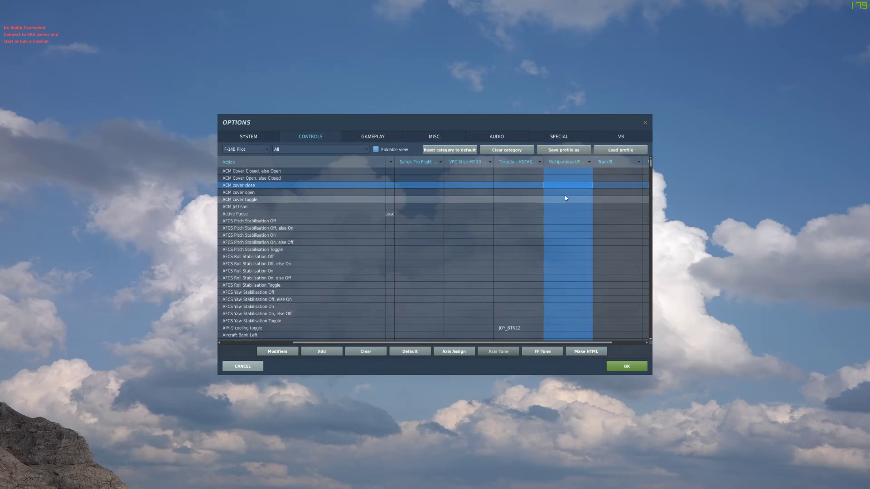
{"action": "left_click", "coordinate": [613, 152]}
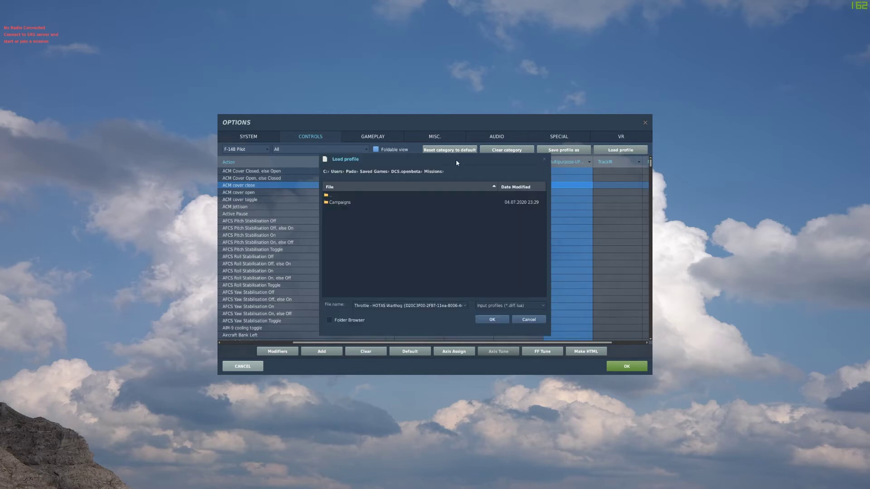
- Load F14B Multipurpose-UFC.diff.lua from Downloads\Multipurpose-UFC_V0.3_0.7.36\2. Aircrafts Profiles into the selected device column
{"action": "left_click", "coordinate": [351, 172]}
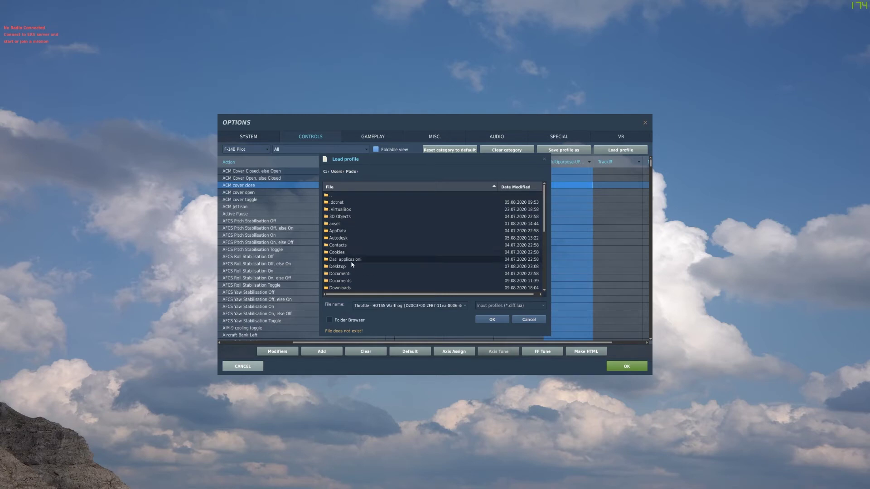
{"action": "double_click", "coordinate": [348, 288]}
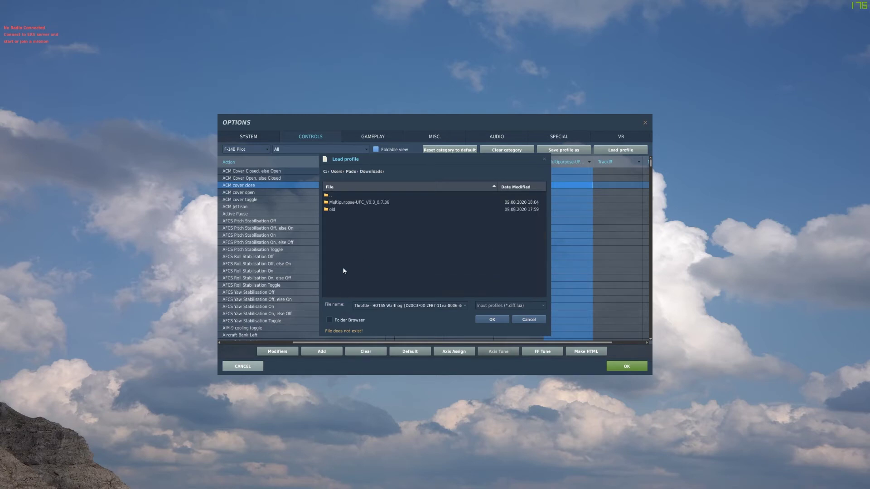
{"action": "double_click", "coordinate": [352, 203]}
{"action": "double_click", "coordinate": [361, 210]}
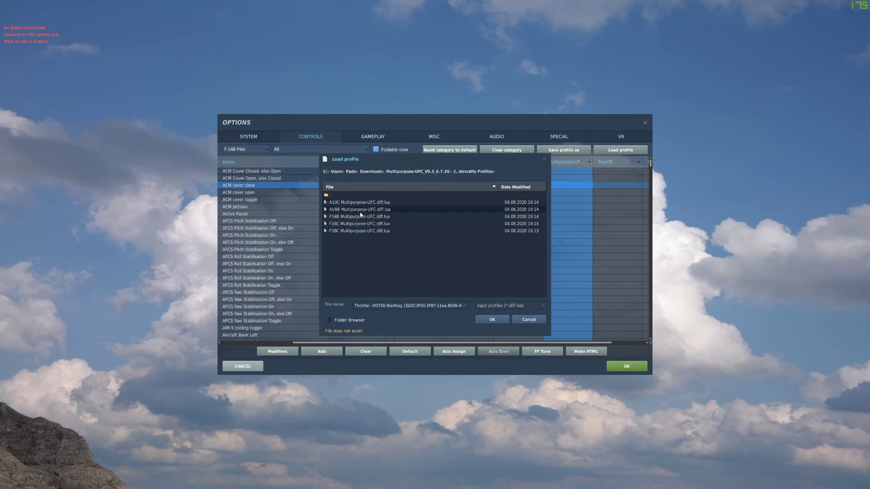
{"action": "left_click_drag", "start_coordinate": [444, 168], "coordinate": [695, 181]}
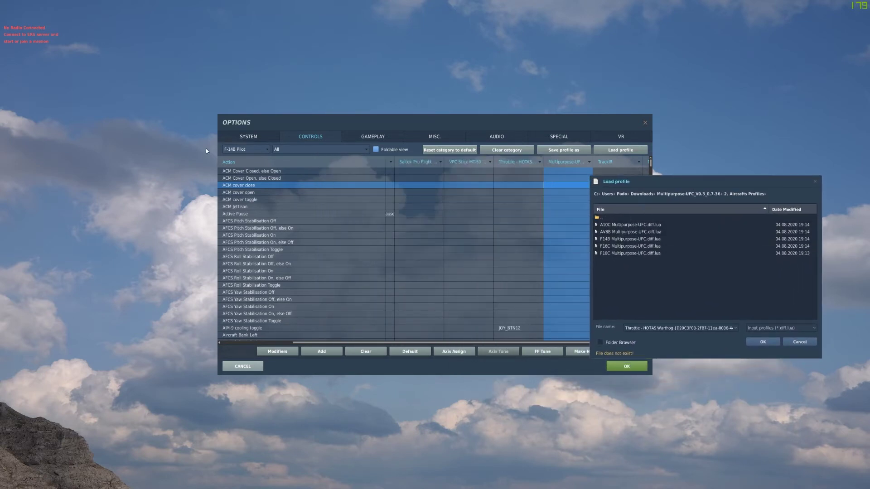
{"action": "left_click", "coordinate": [624, 241]}
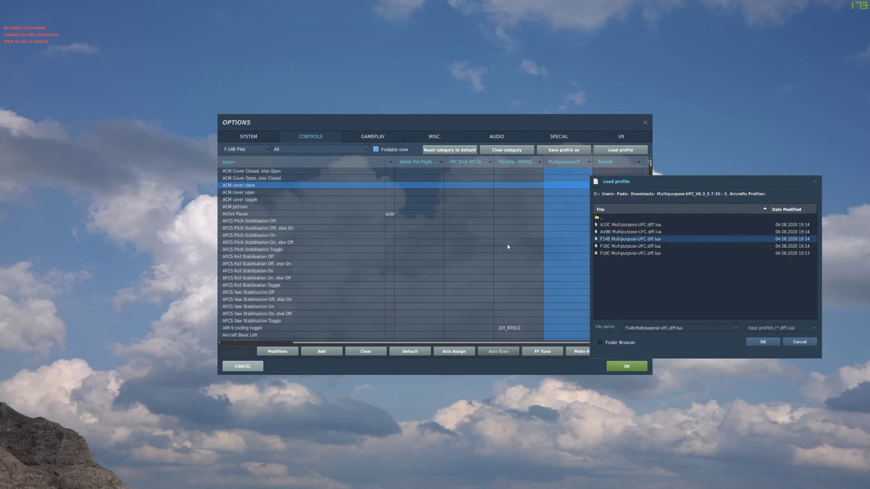
{"action": "left_click", "coordinate": [763, 343]}
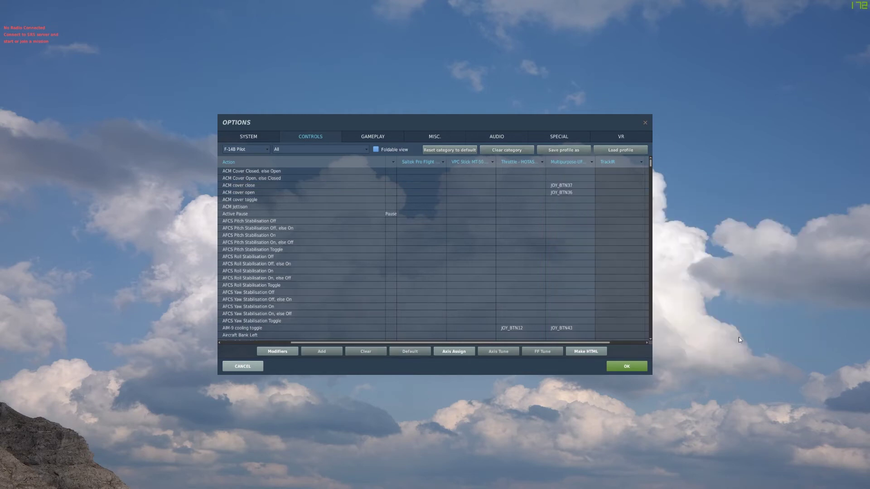
- Review the loaded bindings in the Multipurpose-UFC column and accept the control options
{"action": "scroll", "coordinate": [566, 295], "scroll_direction": "down", "scroll_amount": 12}
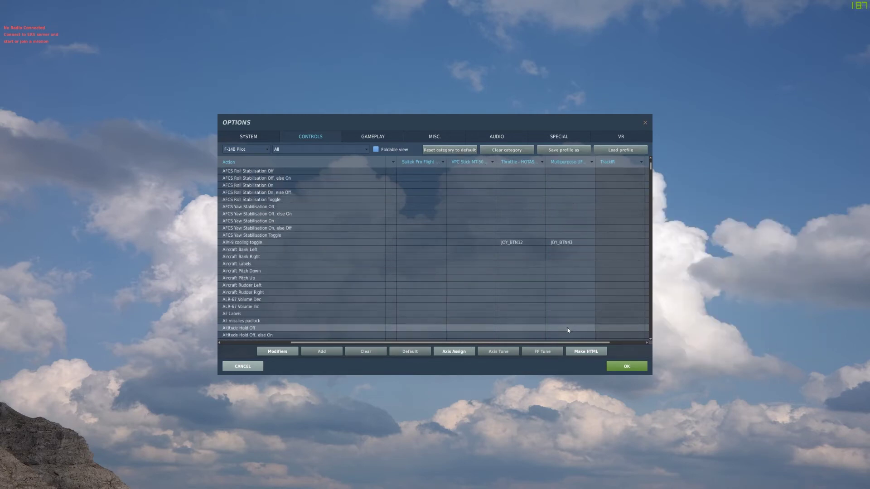
{"action": "scroll", "coordinate": [568, 283], "scroll_direction": "down", "scroll_amount": 15}
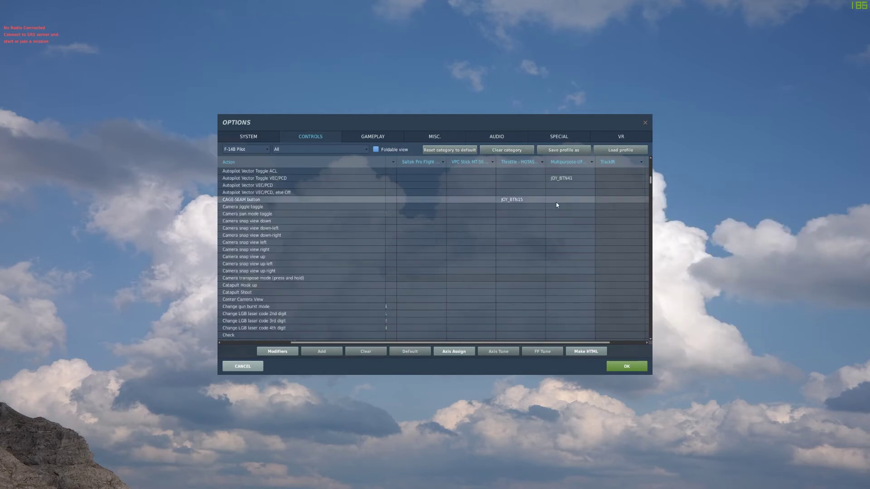
{"action": "scroll", "coordinate": [565, 276], "scroll_direction": "down", "scroll_amount": 9}
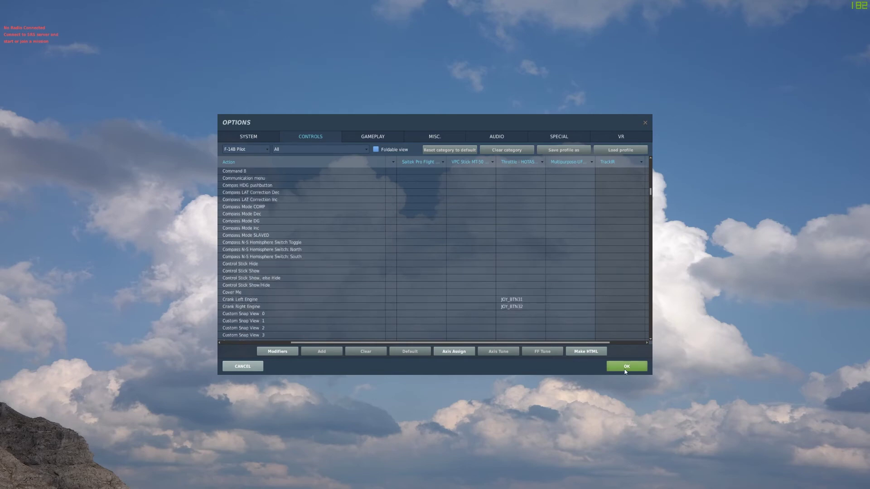
{"action": "left_click", "coordinate": [626, 368]}
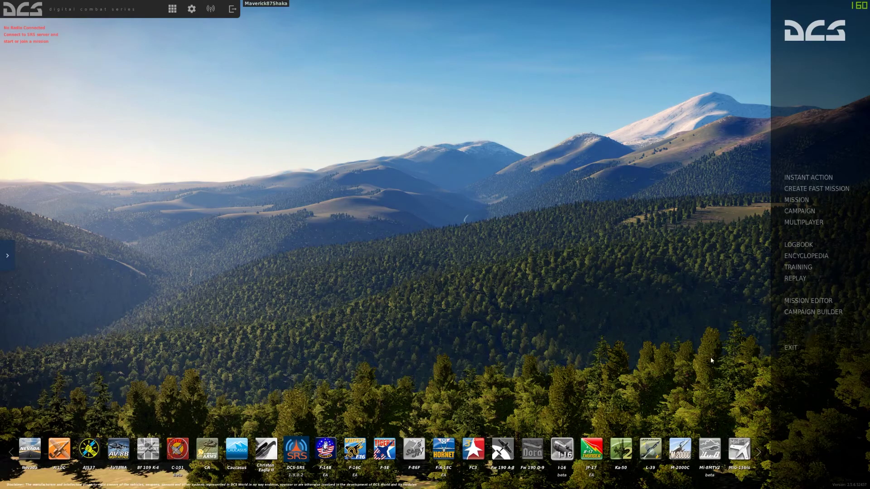
- Switch from DCS to File Explorer and open the "3. Multipurpose-UFC" folder
{"action": "key", "text": "alt+Tab"}
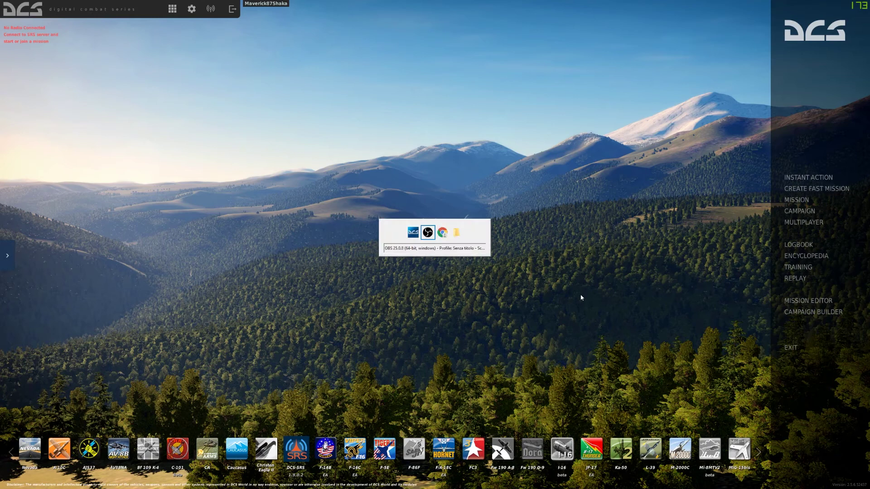
{"action": "key", "text": "Tab"}
{"action": "key", "text": "Tab"}
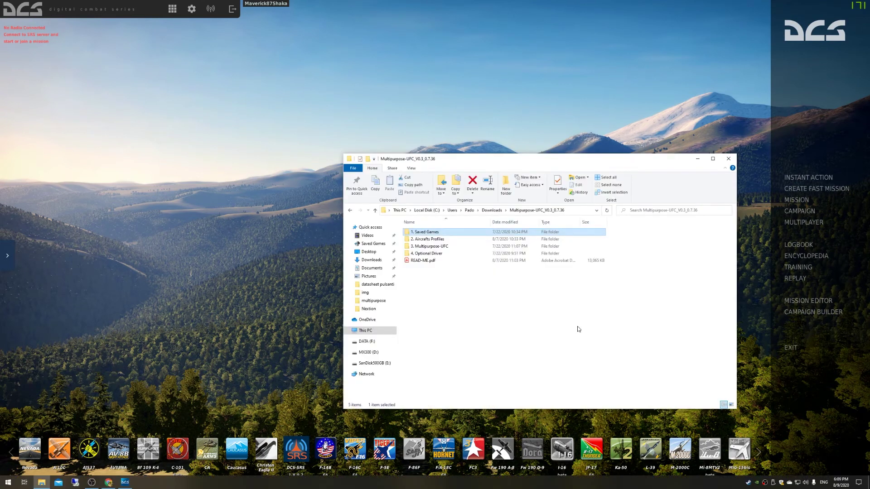
{"action": "left_click", "coordinate": [578, 328]}
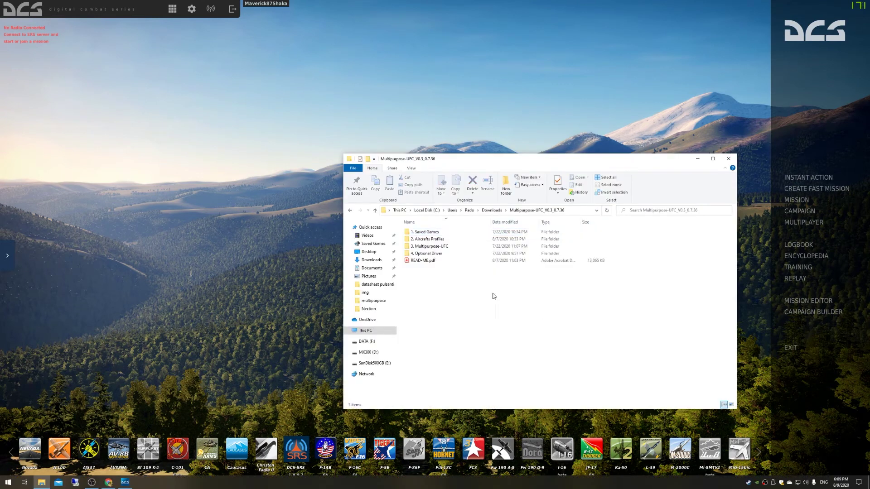
{"action": "double_click", "coordinate": [431, 247]}
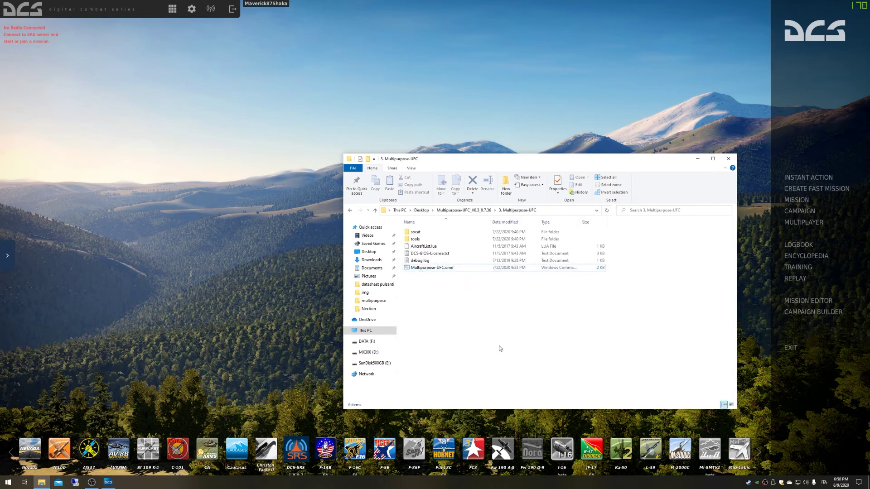
- Run Multipurpose-UFC.cmd and enter COM port number 3 for the Arduino Mega 2560
{"action": "left_click", "coordinate": [425, 271]}
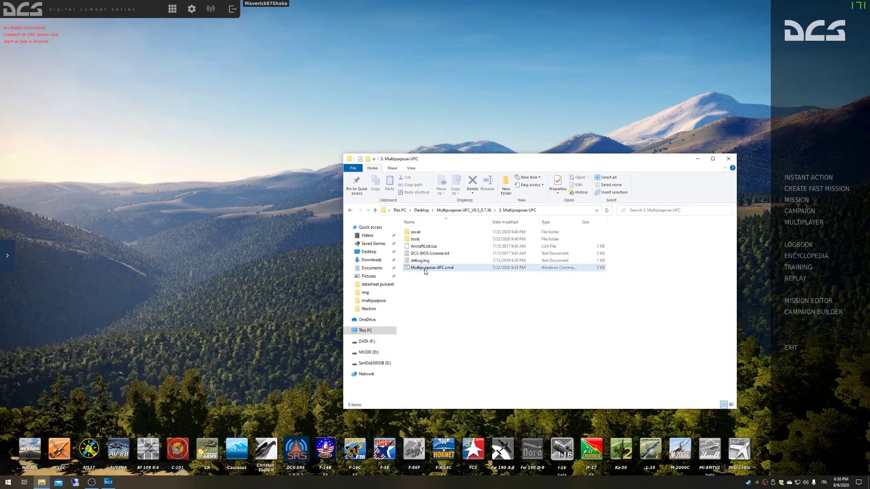
{"action": "double_click", "coordinate": [425, 269]}
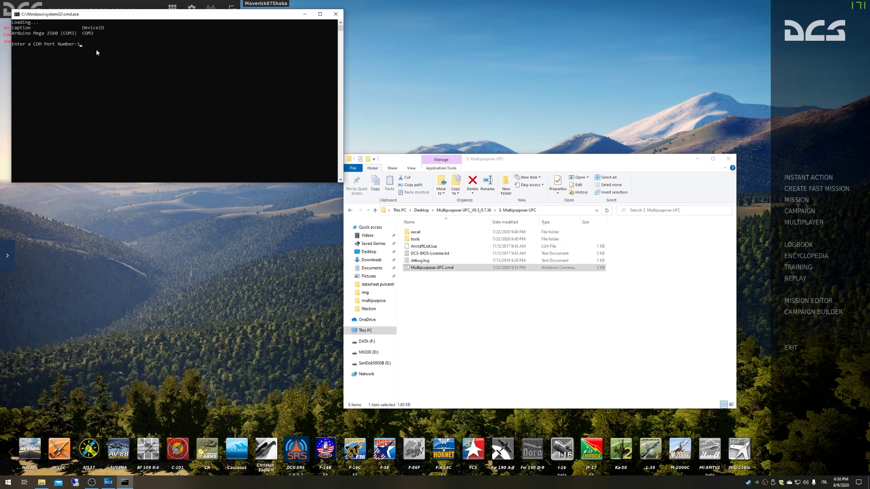
{"action": "key", "text": "Return"}
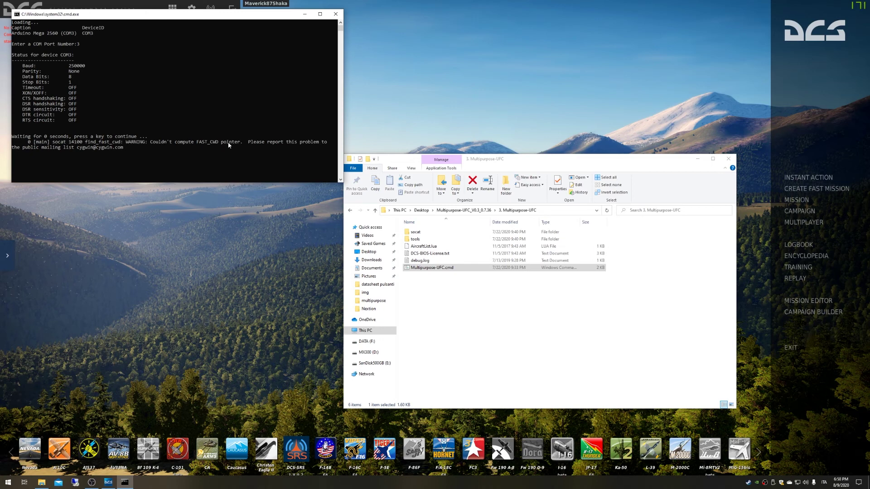
- Minimize the running console window, return to DCS, and open the Instant Action mission list
{"action": "left_click", "coordinate": [305, 17]}
{"action": "left_click", "coordinate": [330, 69]}
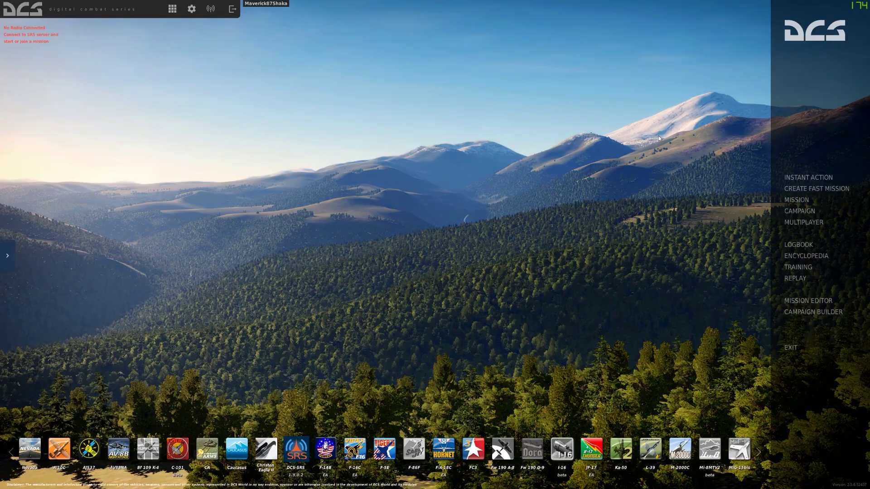
{"action": "left_click", "coordinate": [823, 178]}
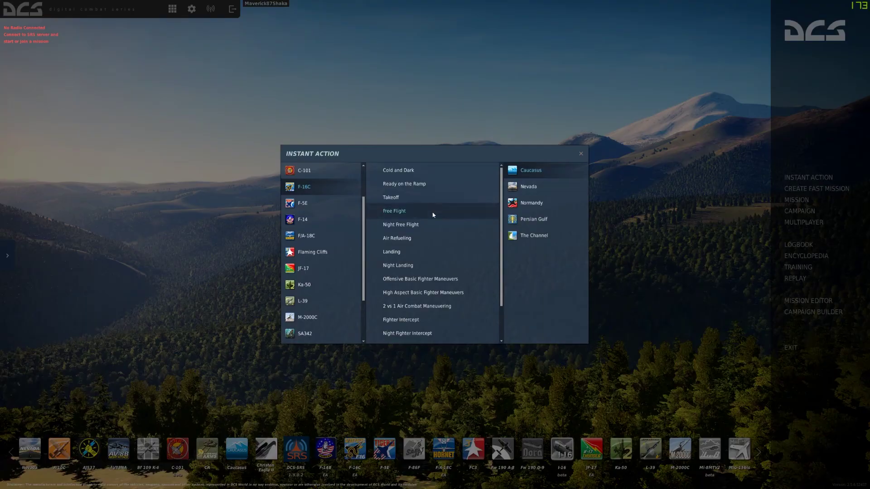